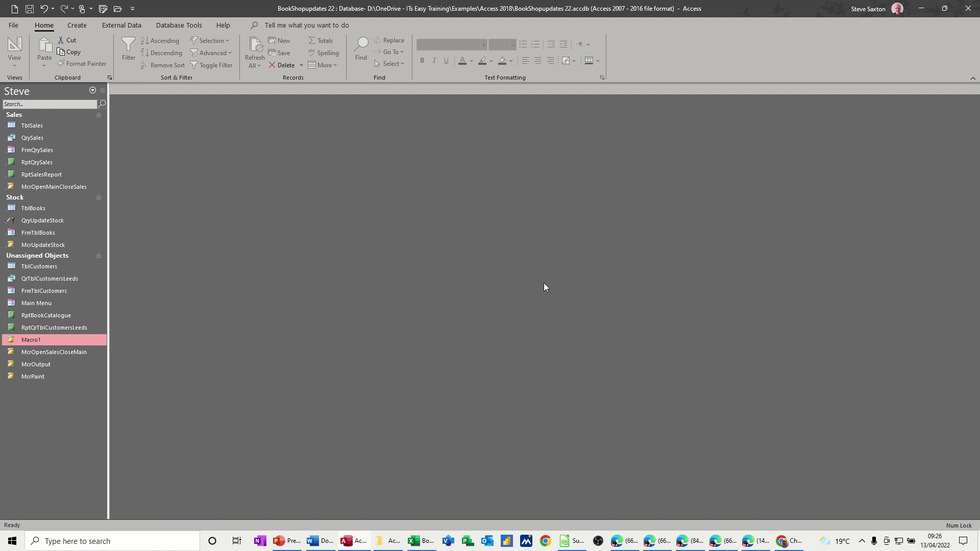
Open the Main Menu form from the Navigation Pane to view its buttons
double_click(40, 302)
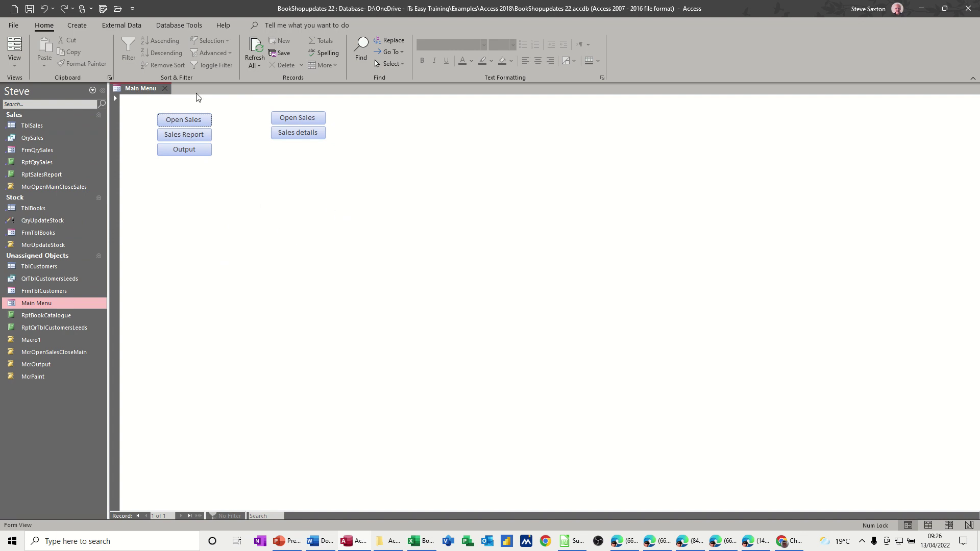
Close the Main Menu form and set Current Database's Display Form option to Main Menu
click(166, 89)
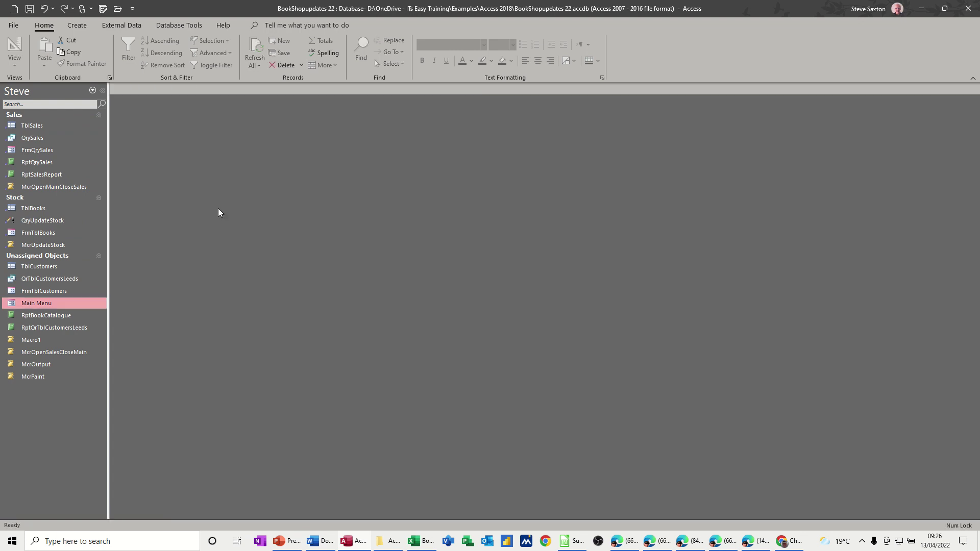
click(13, 25)
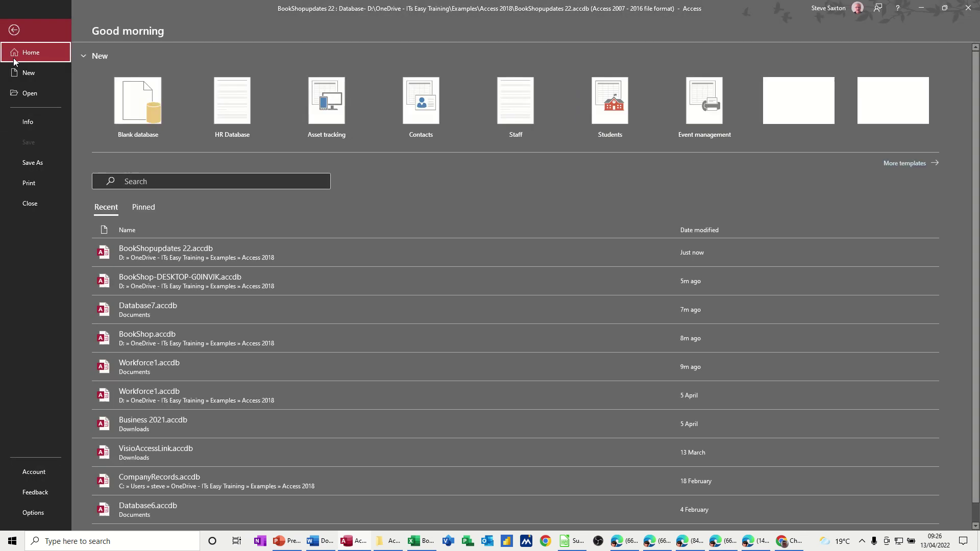
click(33, 513)
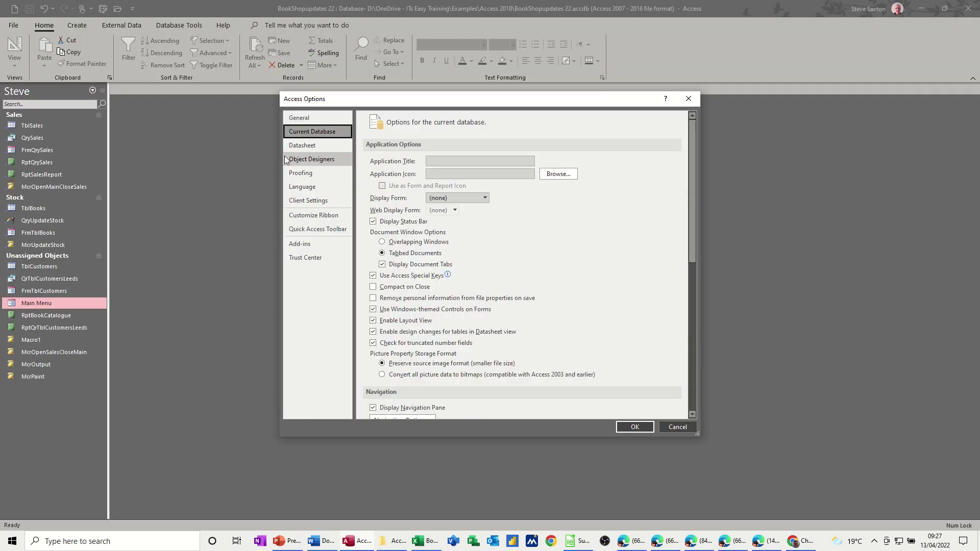
click(484, 199)
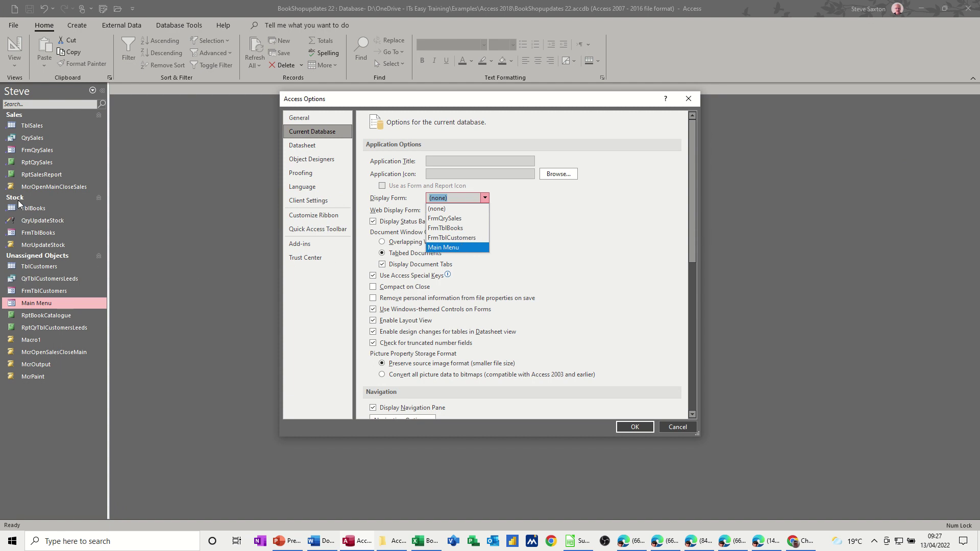
click(437, 248)
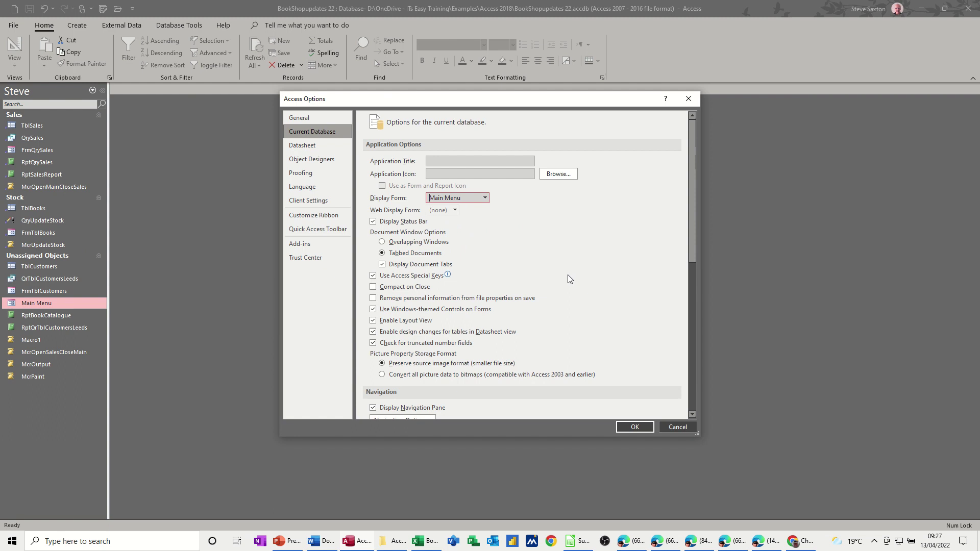
scroll(565, 293, down, 1)
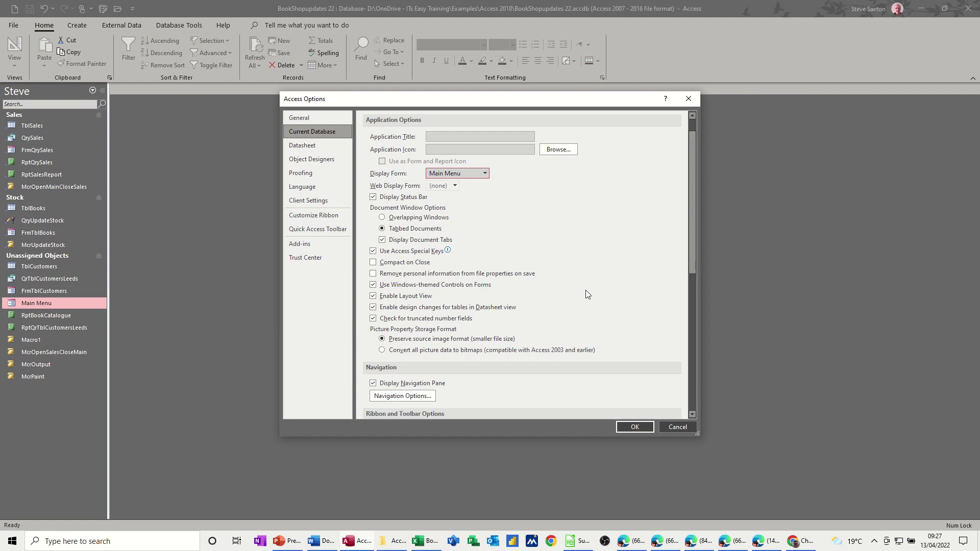
scroll(587, 294, down, 1)
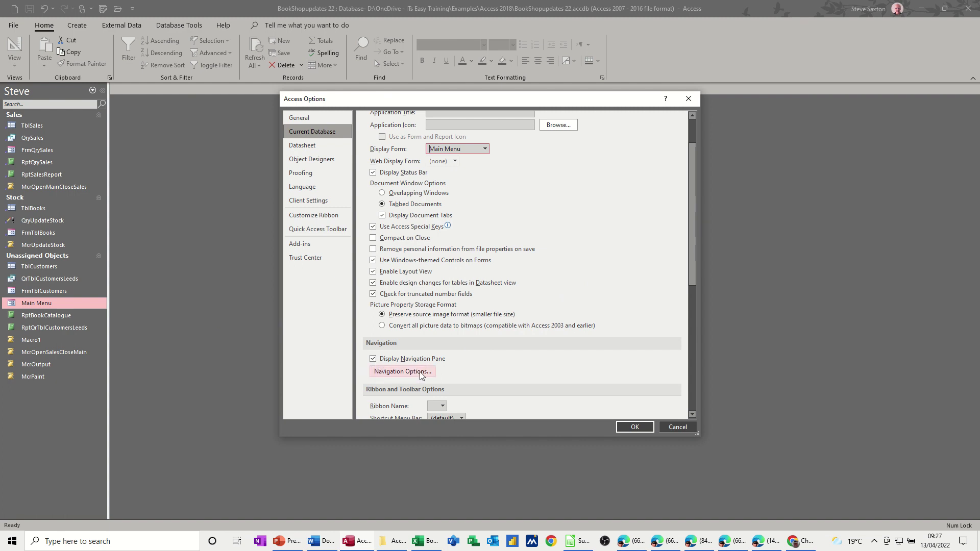
scroll(612, 233, down, 3)
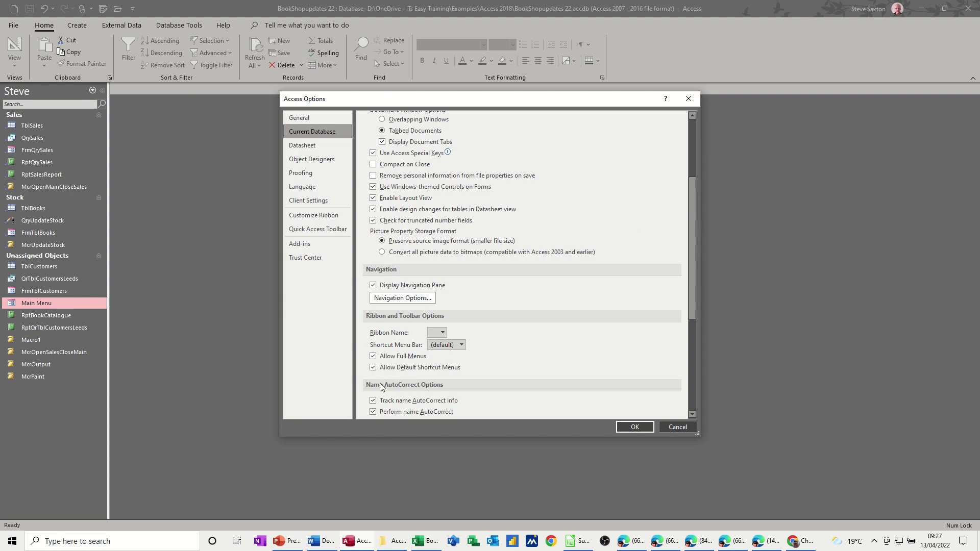
scroll(383, 380, down, 2)
scroll(384, 360, up, 7)
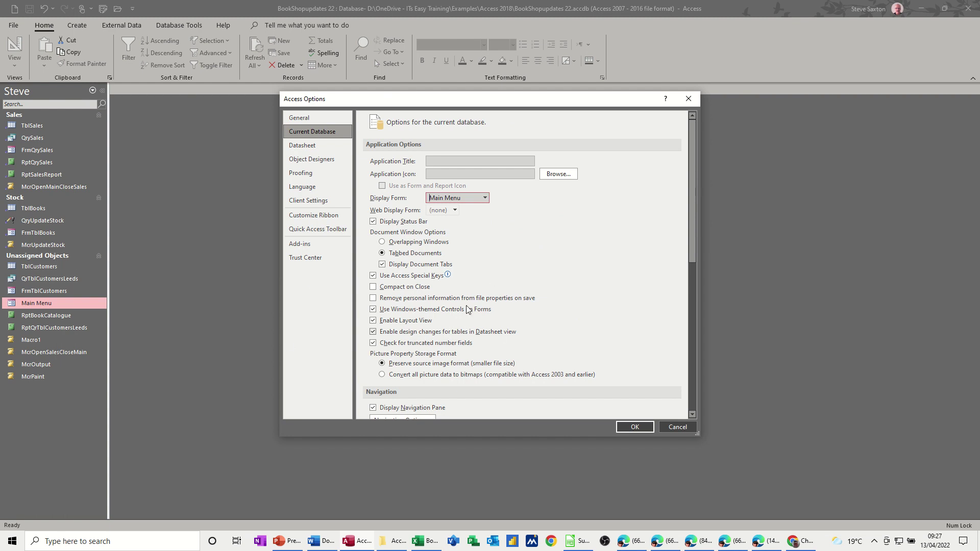
Apply the Display Form setting, acknowledge the reopen notice, and close the database
click(628, 426)
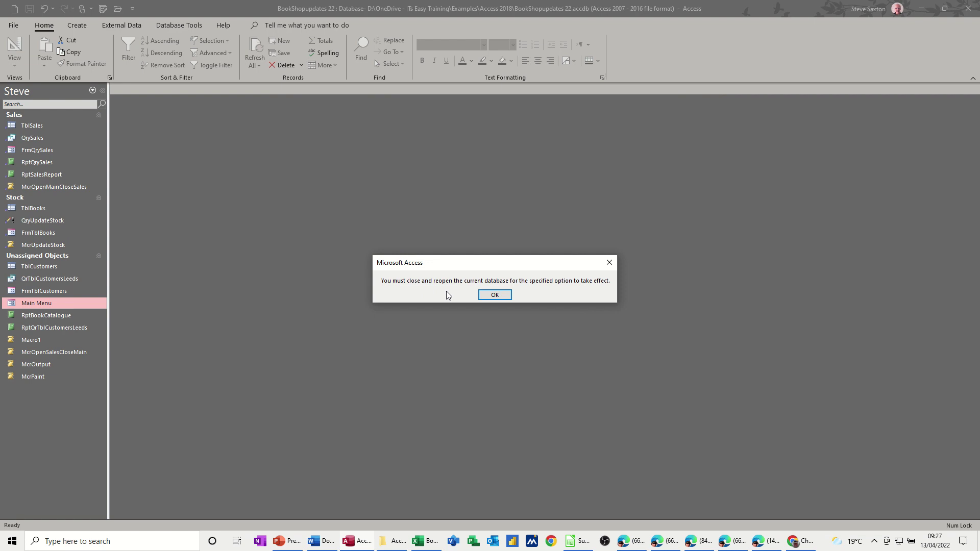
click(492, 297)
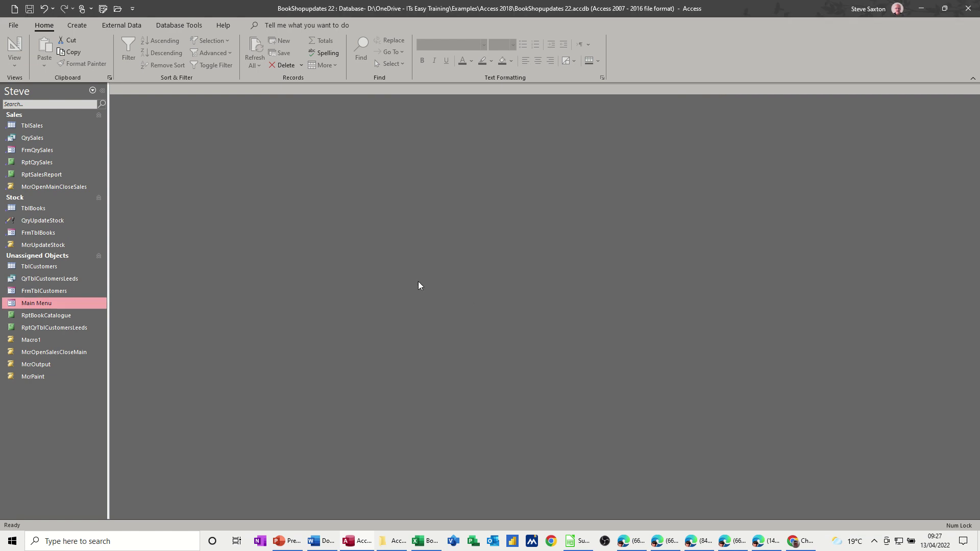
click(14, 26)
click(34, 202)
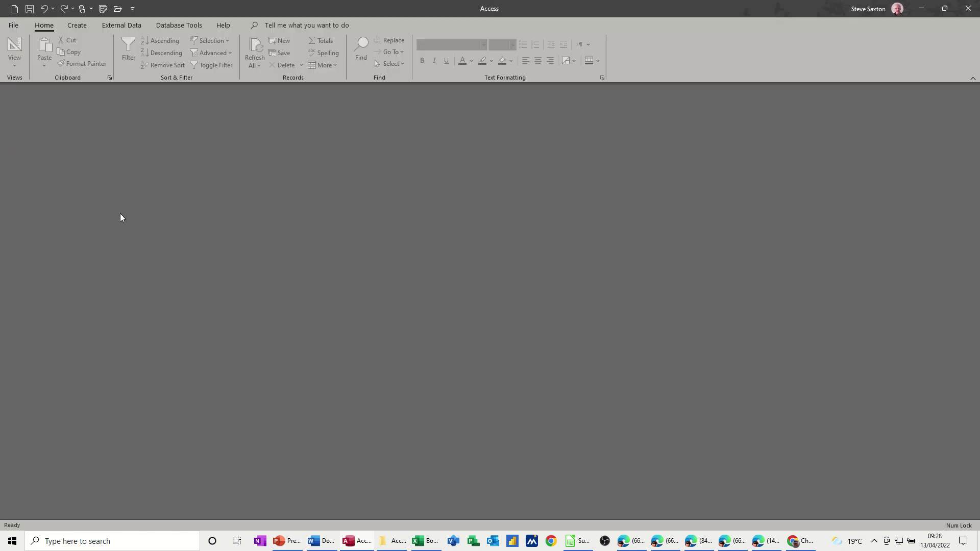
Reopen BookShopupdates 22.accdb from the recent databases list
click(13, 25)
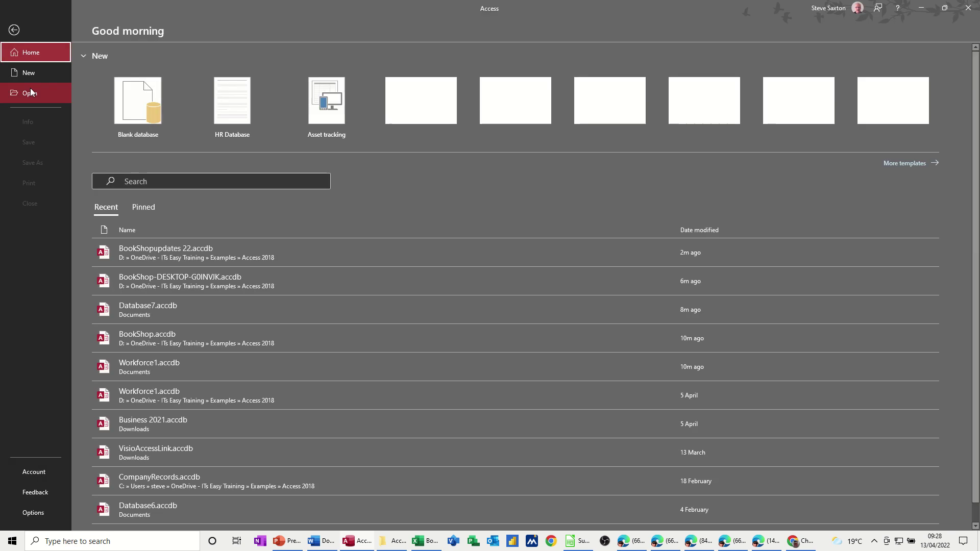
click(26, 93)
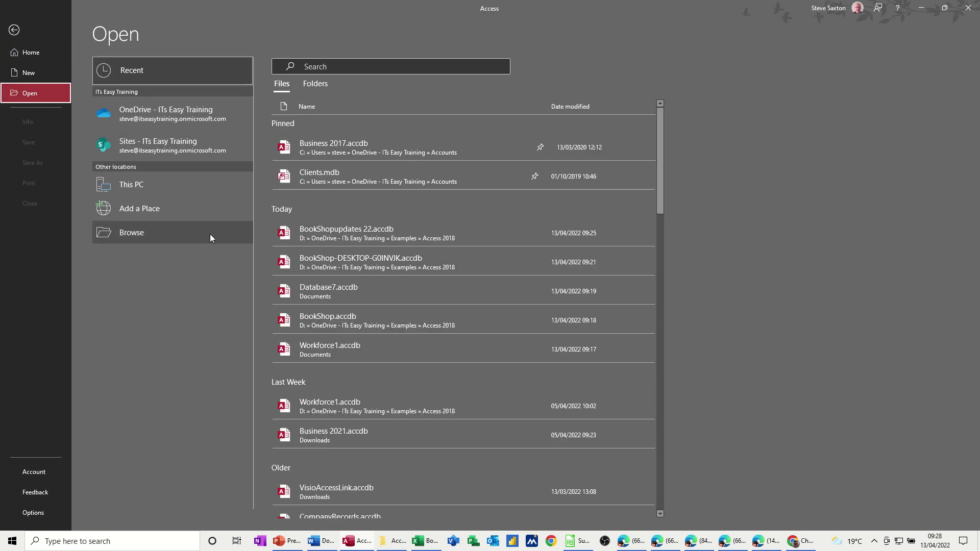
click(357, 235)
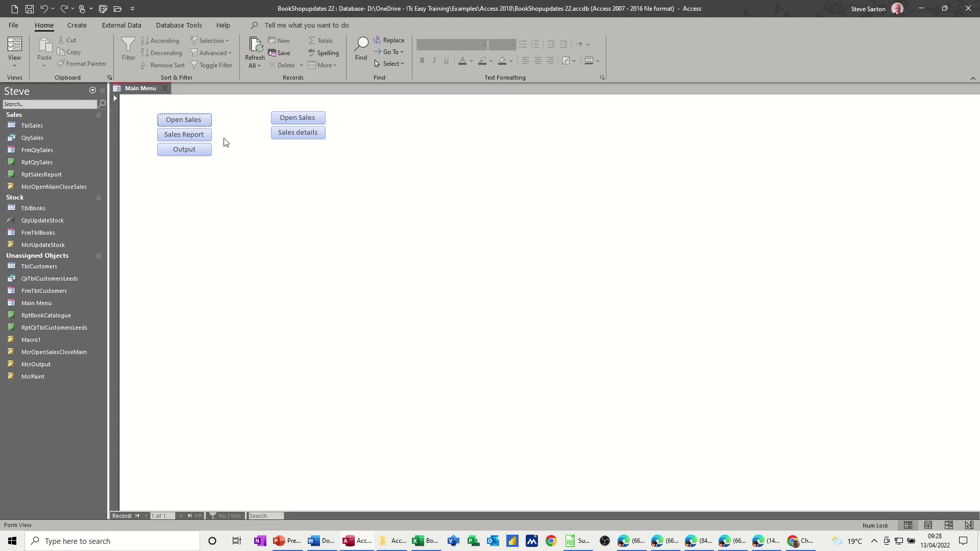
Close Main Menu and change the Current Database Display Form back to (none)
click(165, 88)
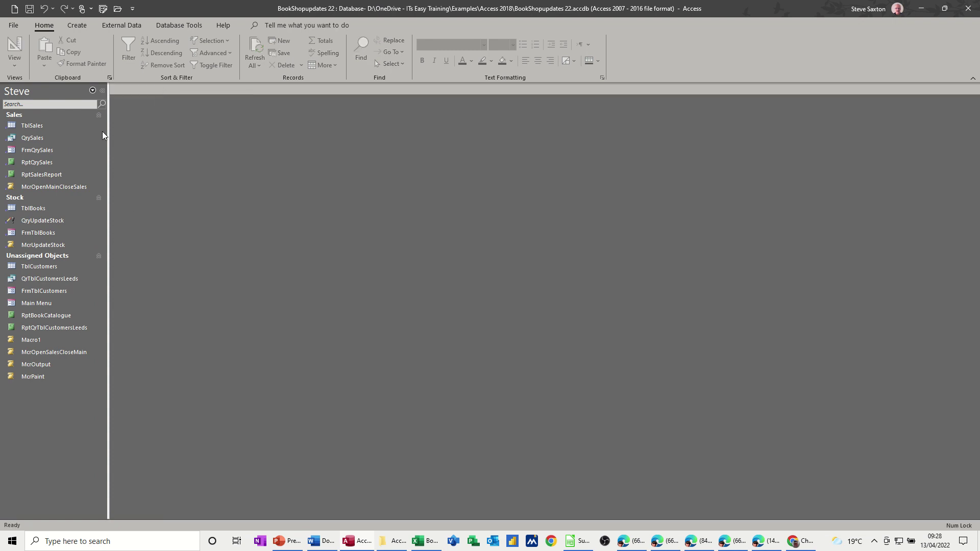
click(13, 28)
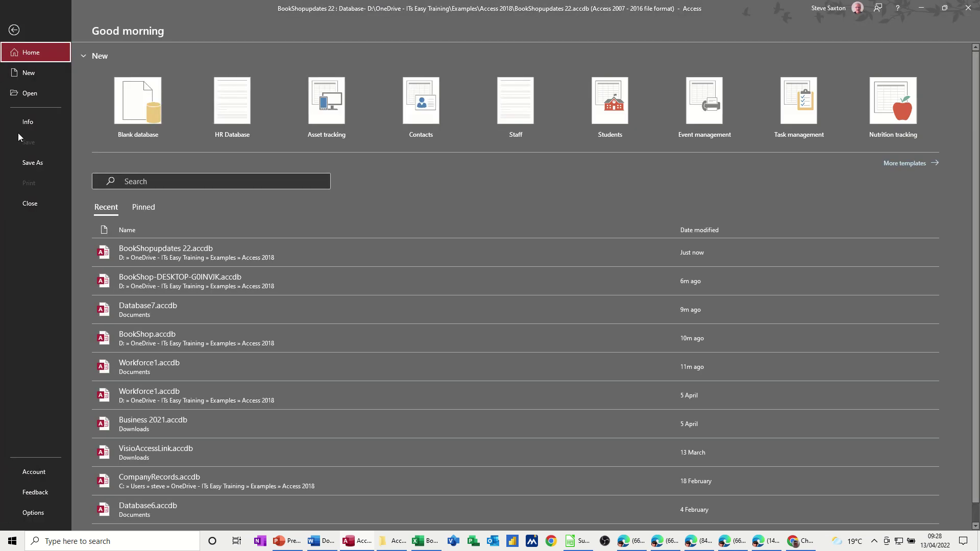
click(24, 509)
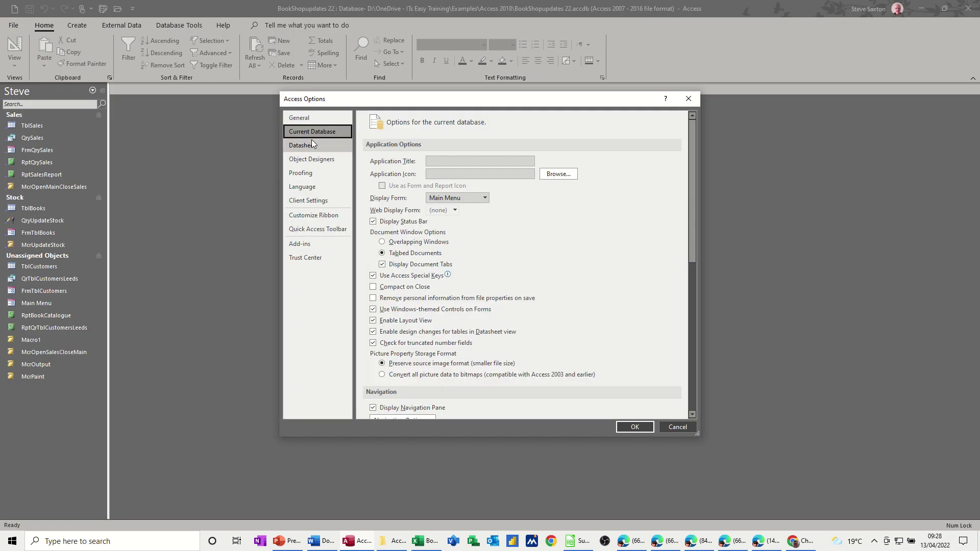
click(484, 199)
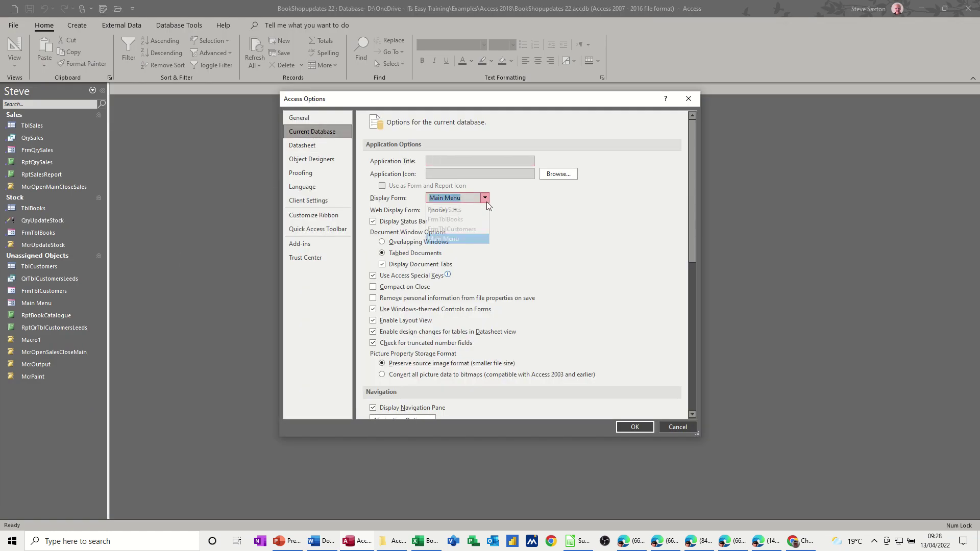
click(462, 209)
click(633, 427)
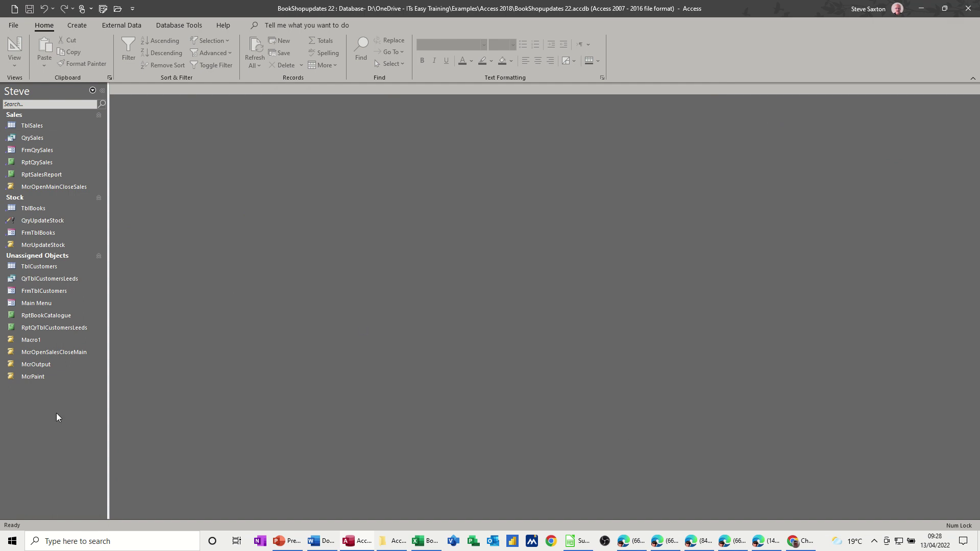
Create a new macro with an OpenForm action that opens the Main Menu form
click(81, 25)
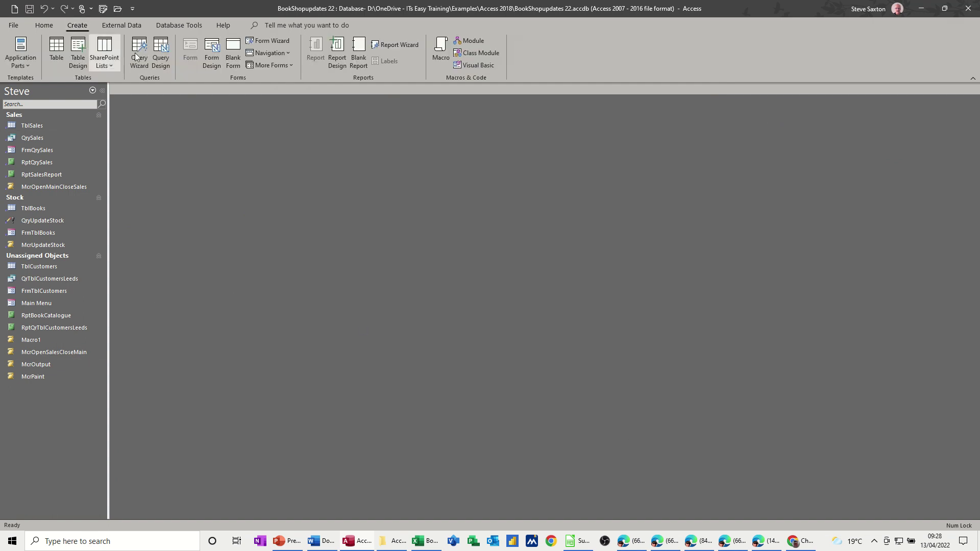
click(440, 49)
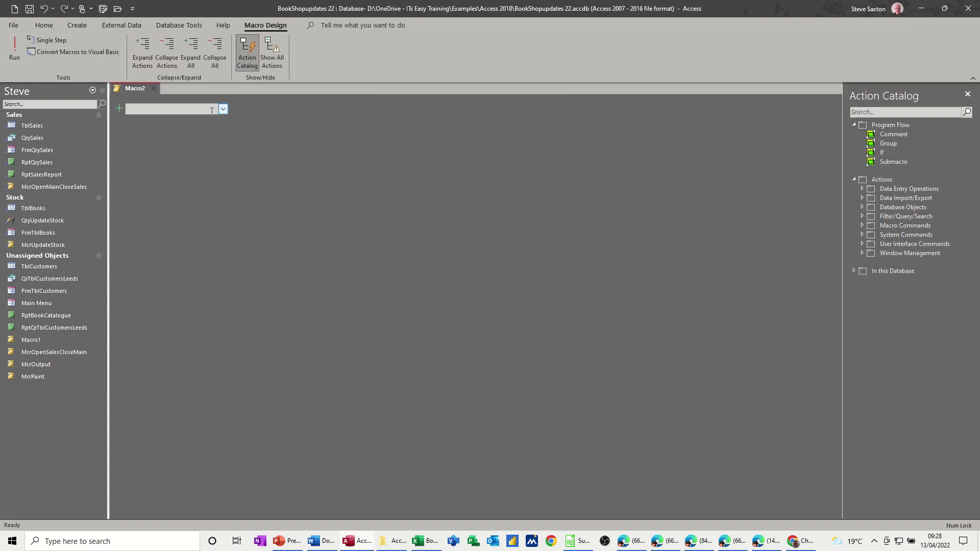
text(OpenForm)
key(Return)
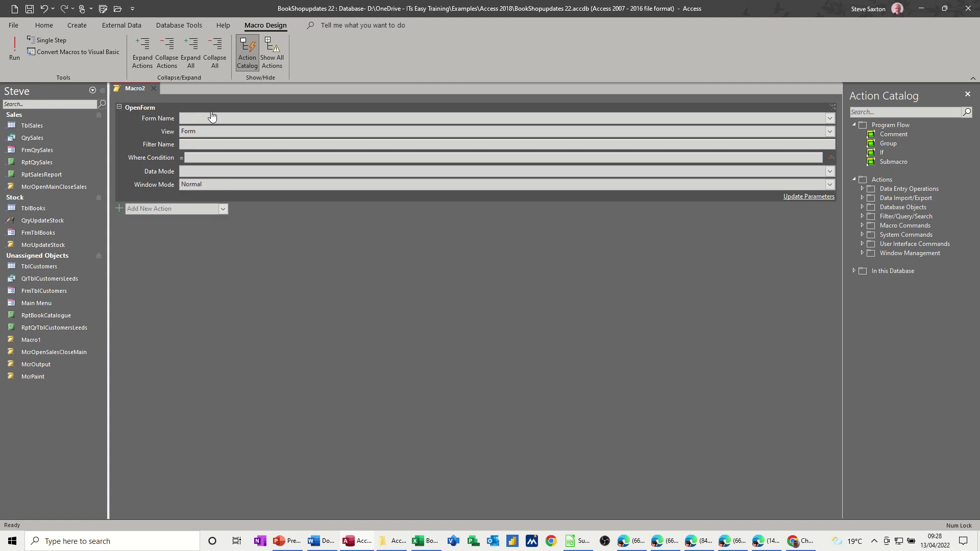
click(829, 118)
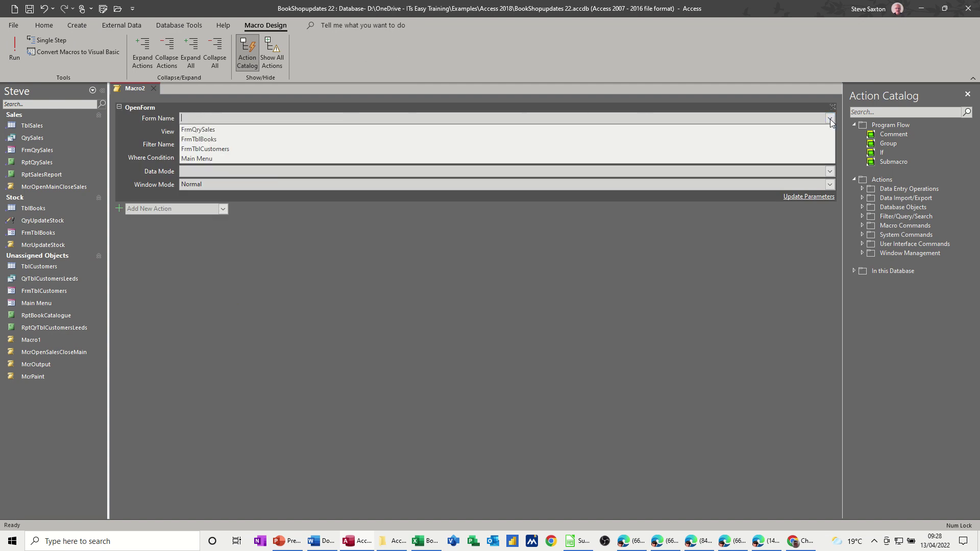
click(219, 160)
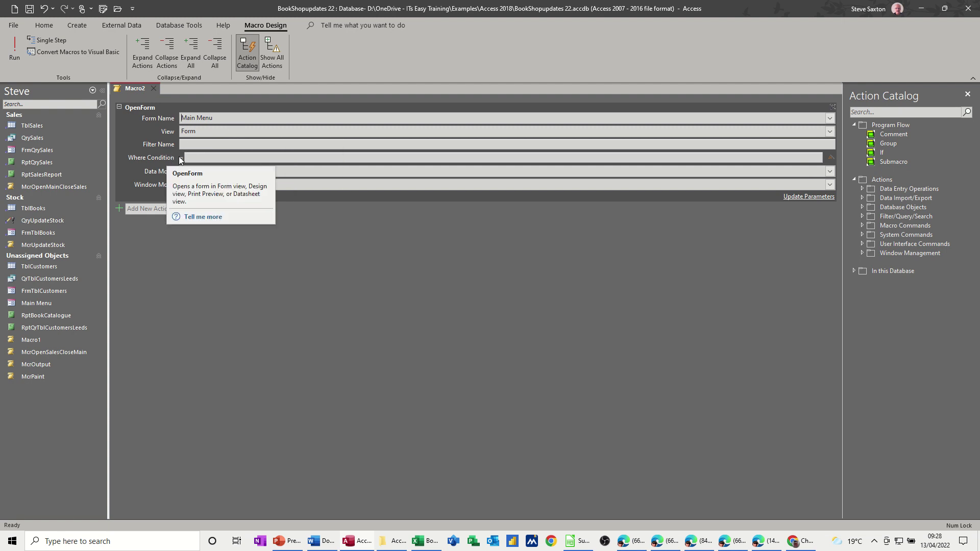
click(190, 278)
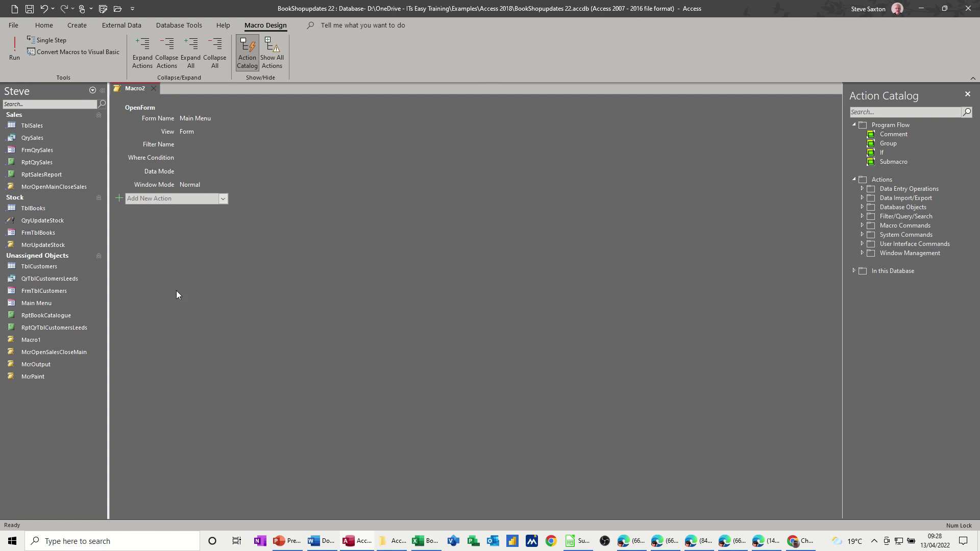
Save the macro under the name AutoExec
click(30, 9)
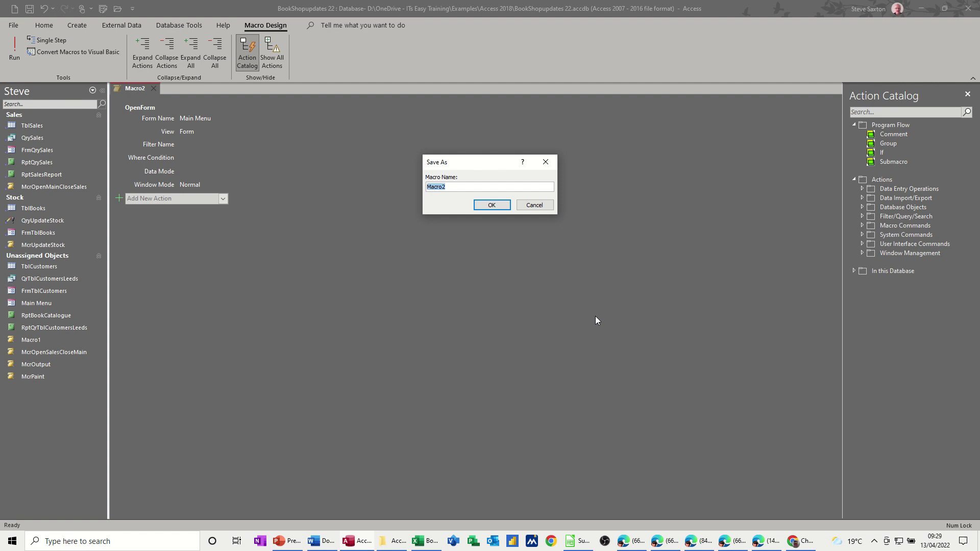
text(AutoExec)
click(487, 207)
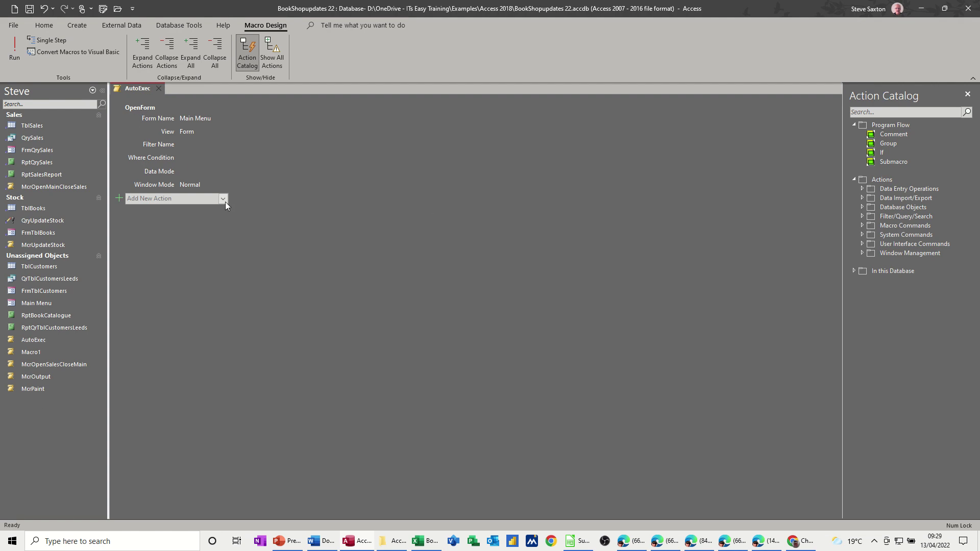
Close BookShopupdates 22.accdb and reopen it from the Recent list to test AutoExec
click(15, 26)
click(29, 206)
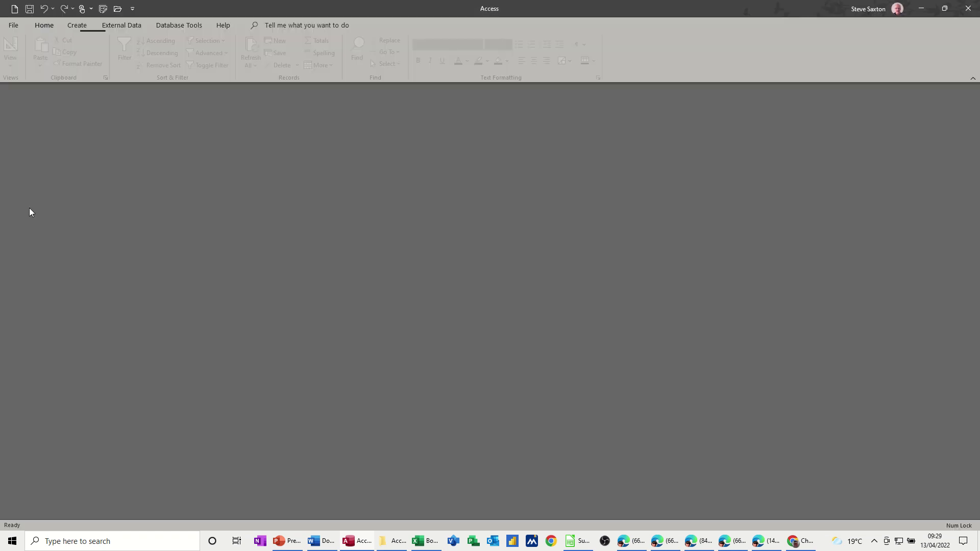
click(15, 28)
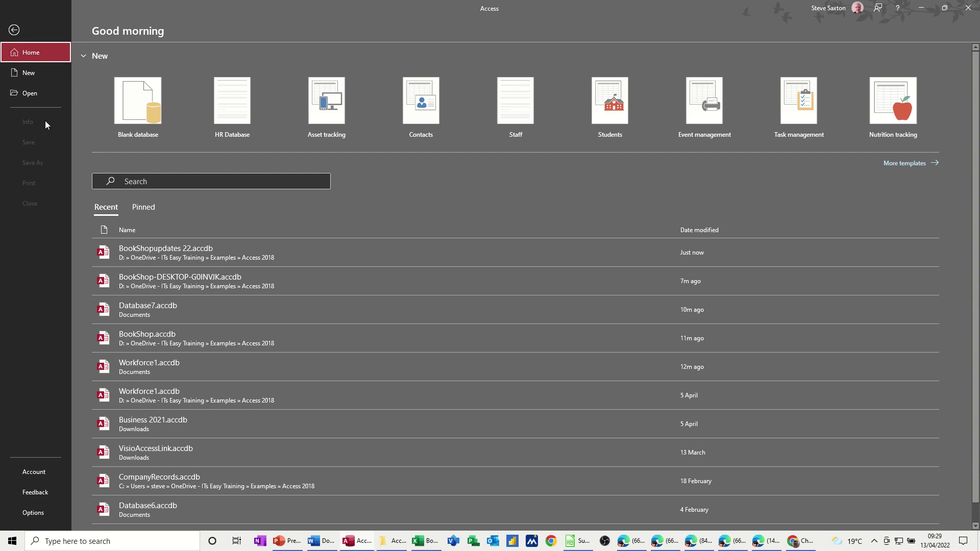
click(154, 252)
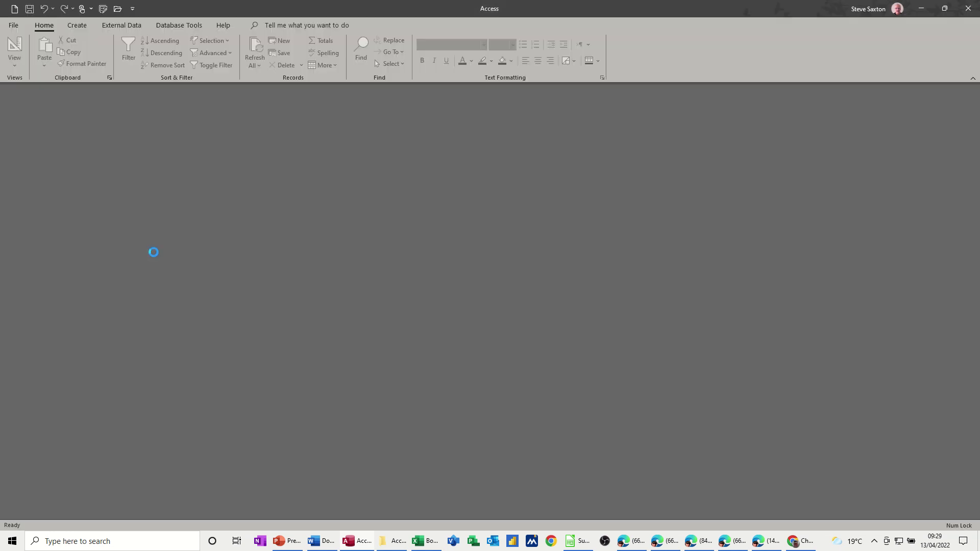